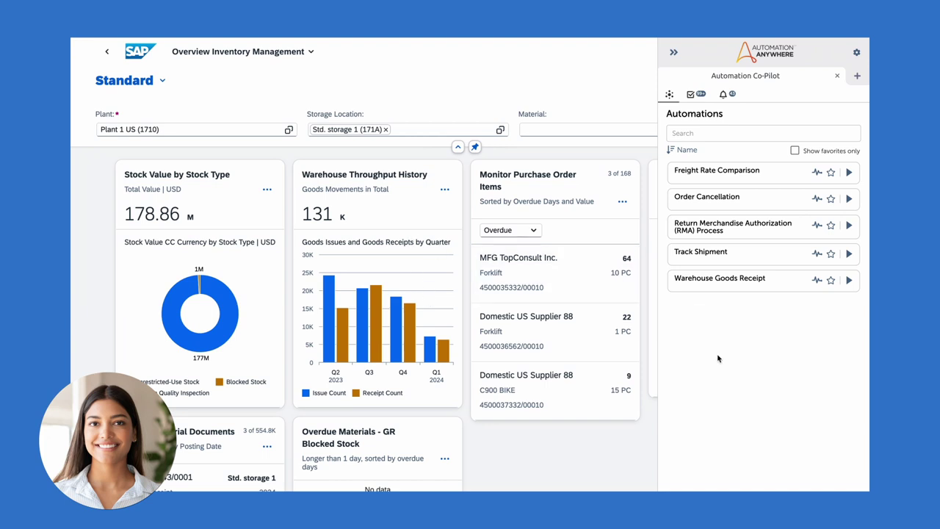
Step: Start a Live Load Warehouse Goods Receipt for truck 23423 and driver B233
left_click(849, 282)
left_click(695, 205)
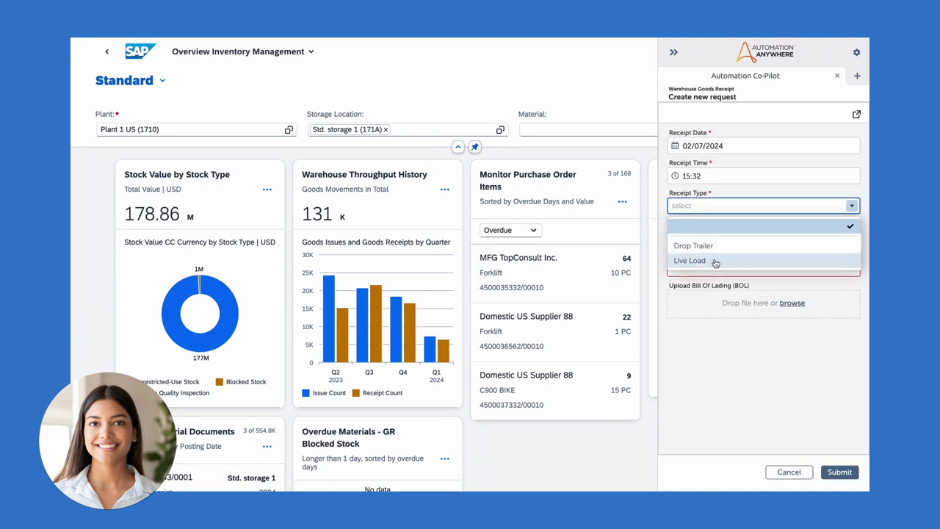
left_click(690, 260)
left_click(703, 235)
type("23423")
left_click(703, 266)
type("B233")
Step: Attach the Bill of Lading PDF, submit the request, and view its task sequence
left_click(787, 312)
left_click(450, 259)
left_click(659, 343)
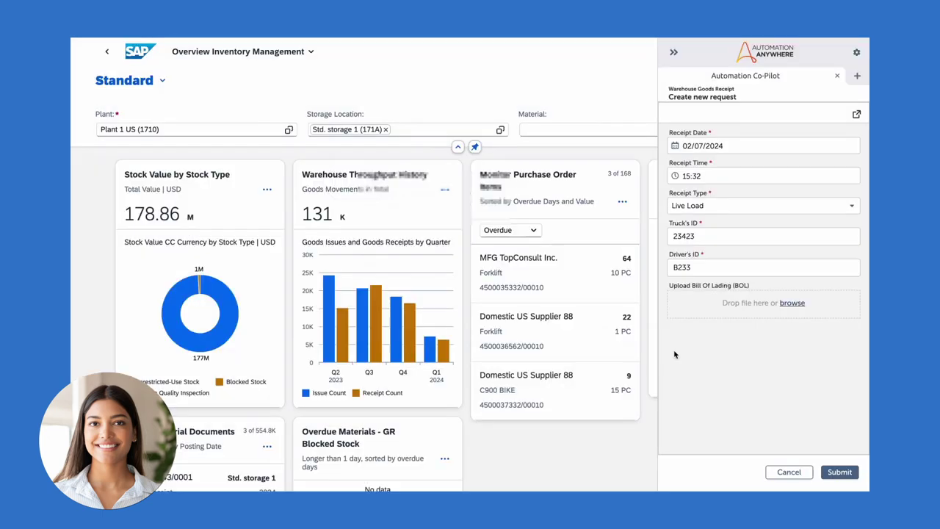
left_click(838, 472)
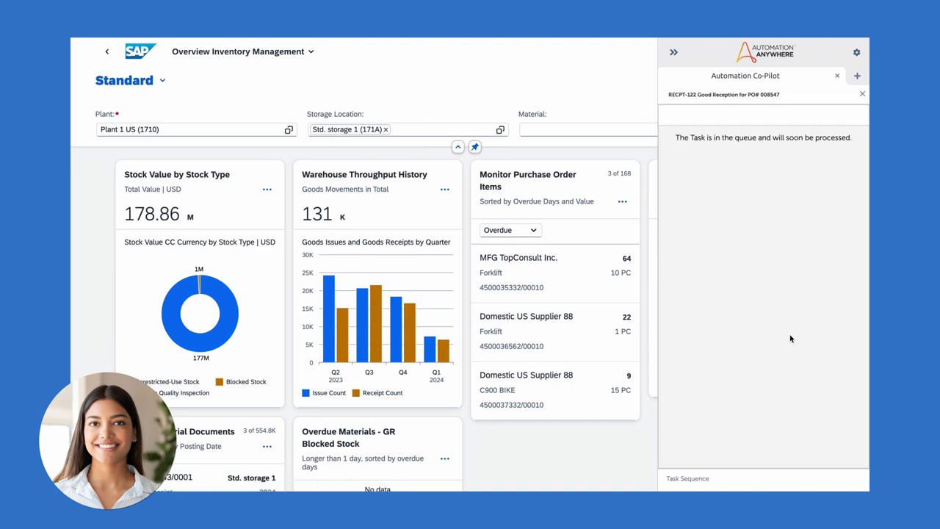
left_click(673, 477)
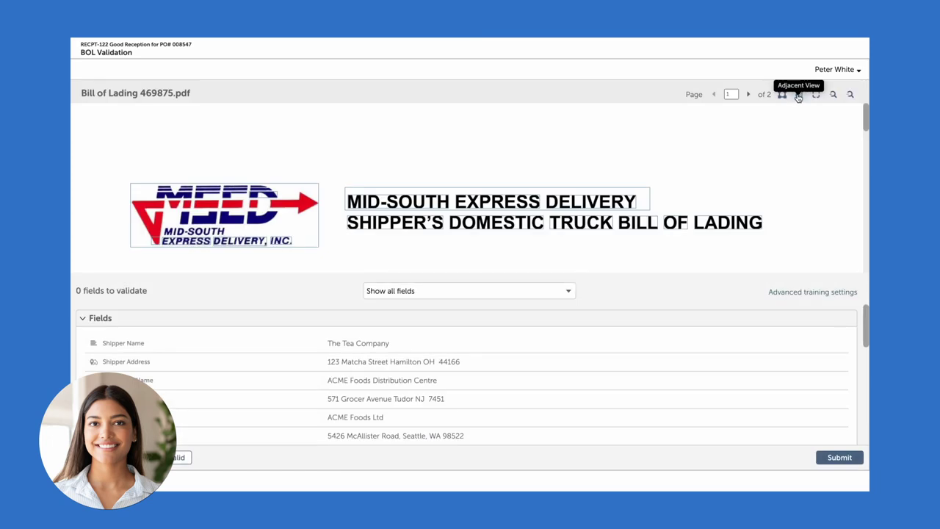
Step: In Adjacent View, compare the extracted BOL fields and item table with the PDF, then submit
left_click(799, 95)
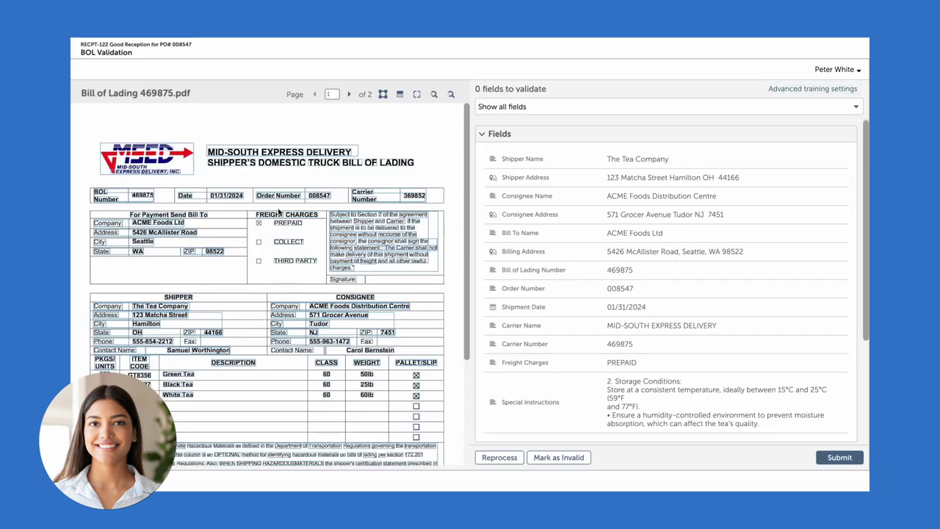
scroll(243, 271, "down", 1)
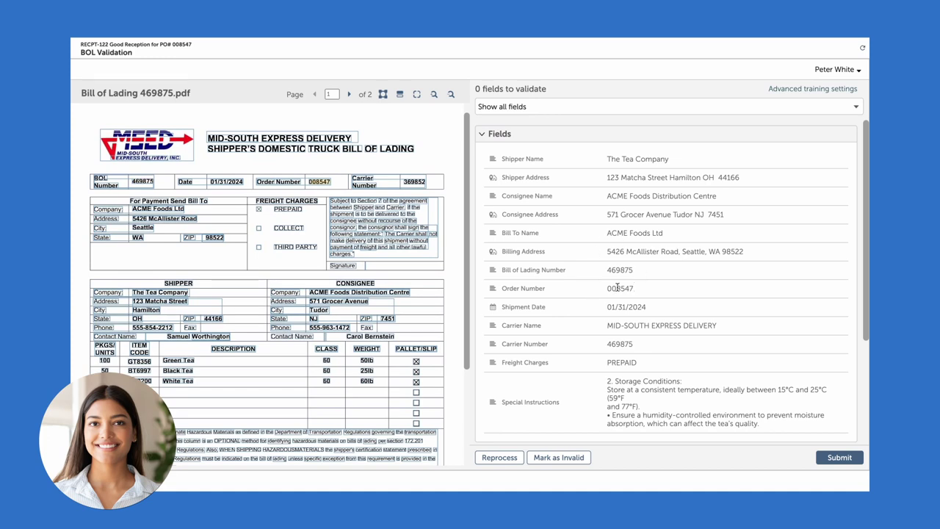
scroll(595, 283, "down", 3)
scroll(595, 287, "up", 2)
scroll(581, 290, "down", 1)
scroll(348, 299, "down", 3)
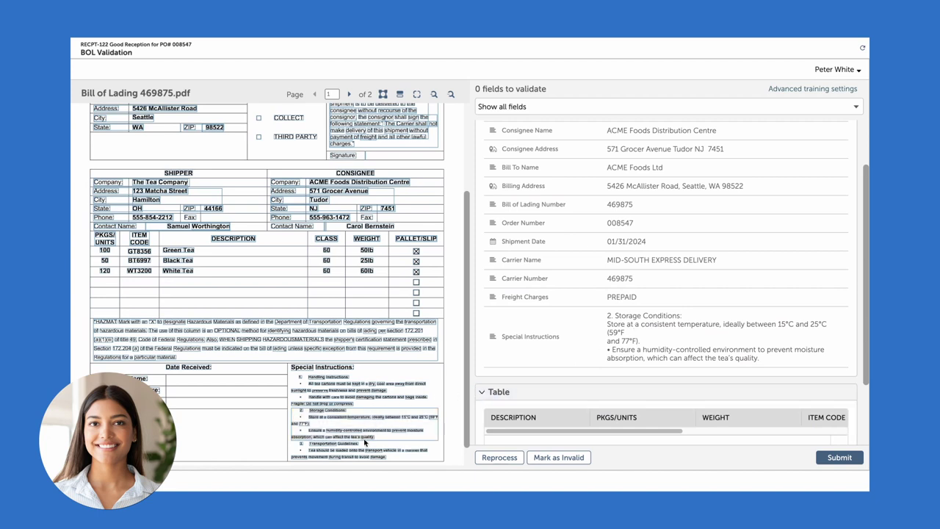
mouse_move(381, 429)
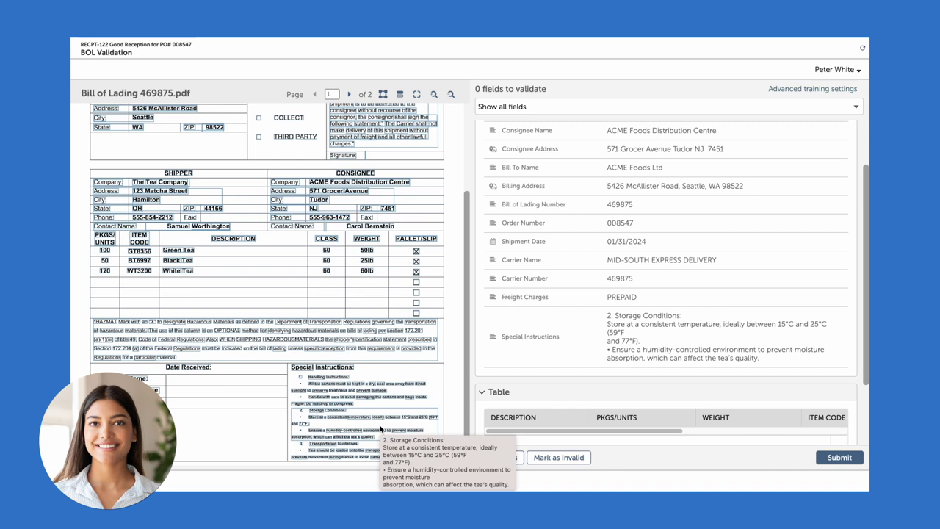
scroll(655, 378, "down", 3)
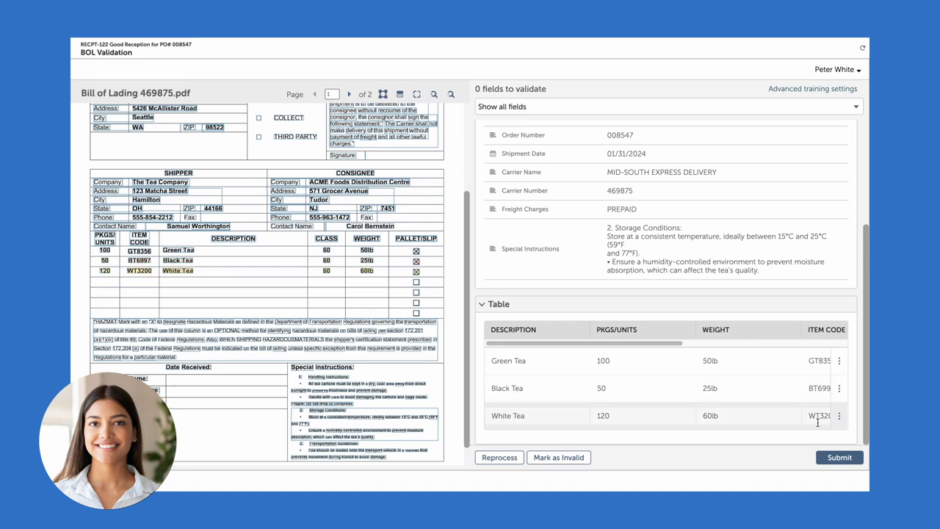
left_click(832, 457)
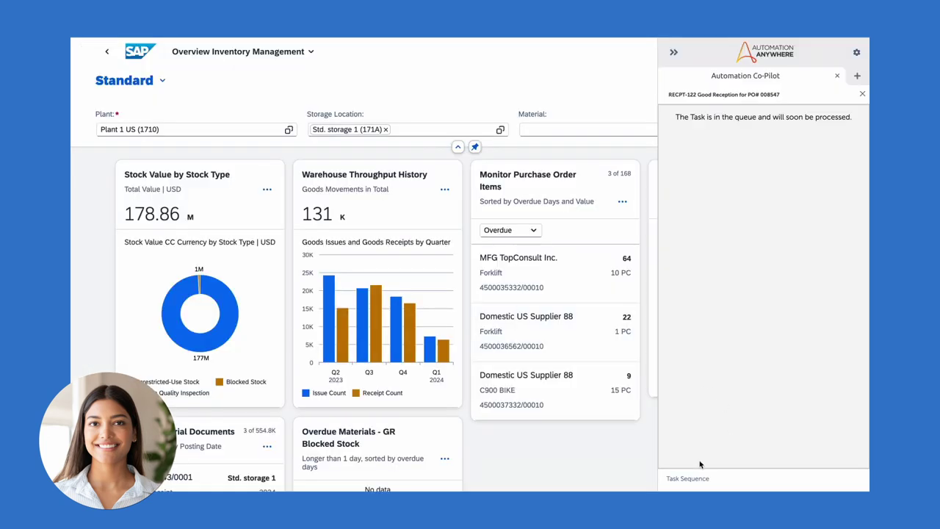
Step: Send the Matching BOL to PO task, with its Green Tea shortage and White Tea overage, for approval
left_click(688, 478)
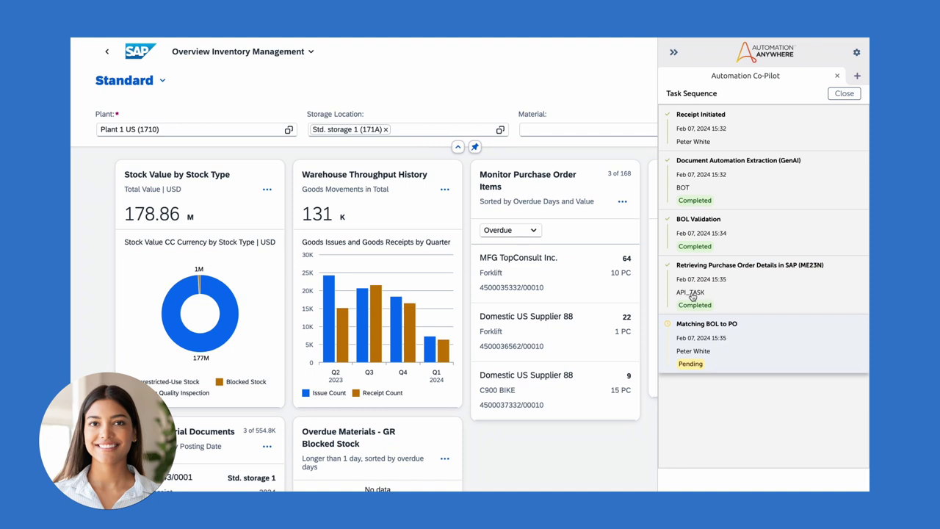
left_click(721, 345)
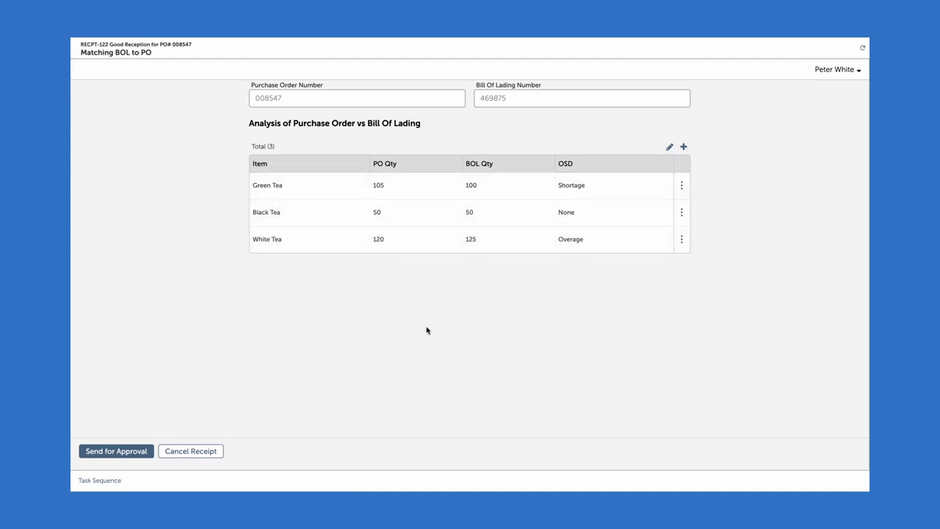
left_click(116, 451)
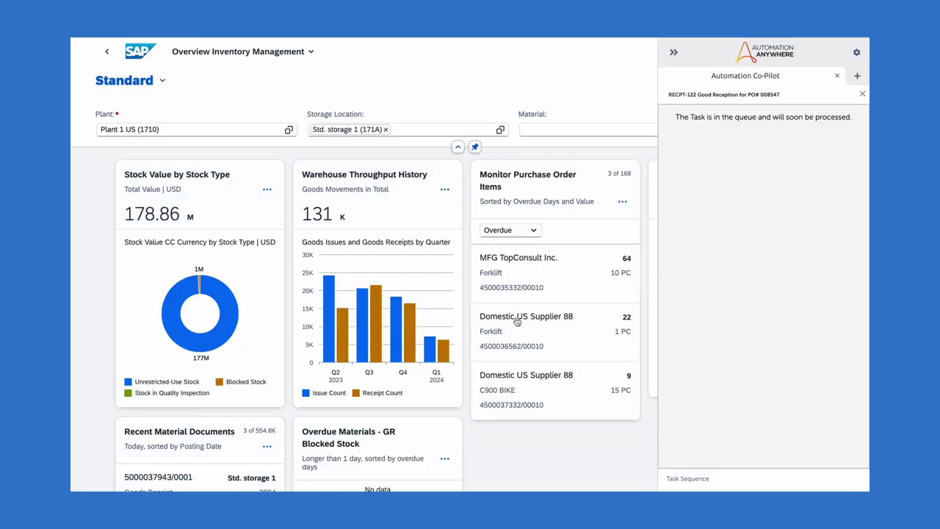
left_click(688, 478)
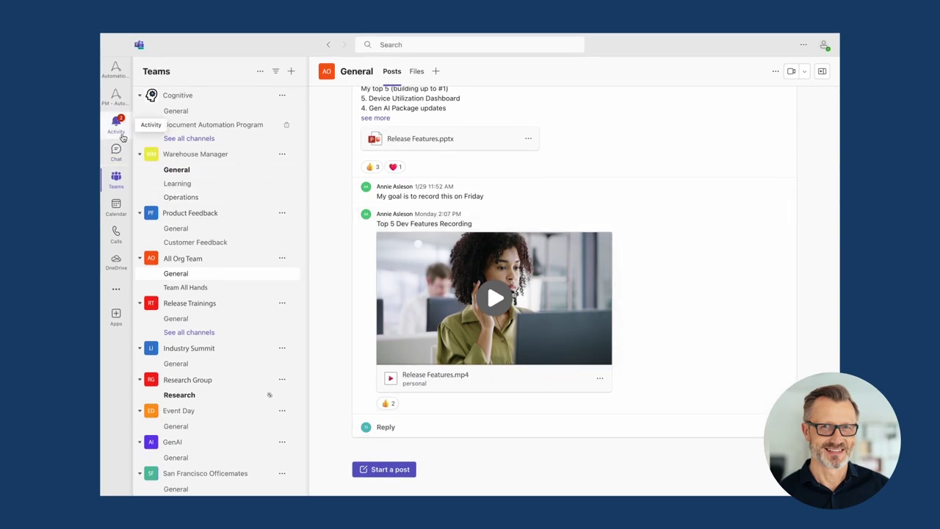
Step: Approve the PO 008547 goods receipt task from the Teams Activity post
left_click(121, 135)
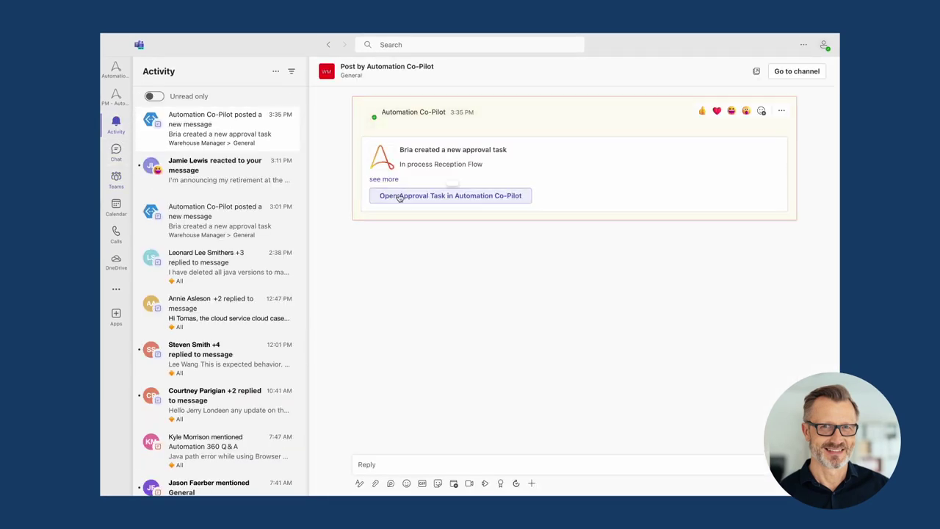
left_click(401, 197)
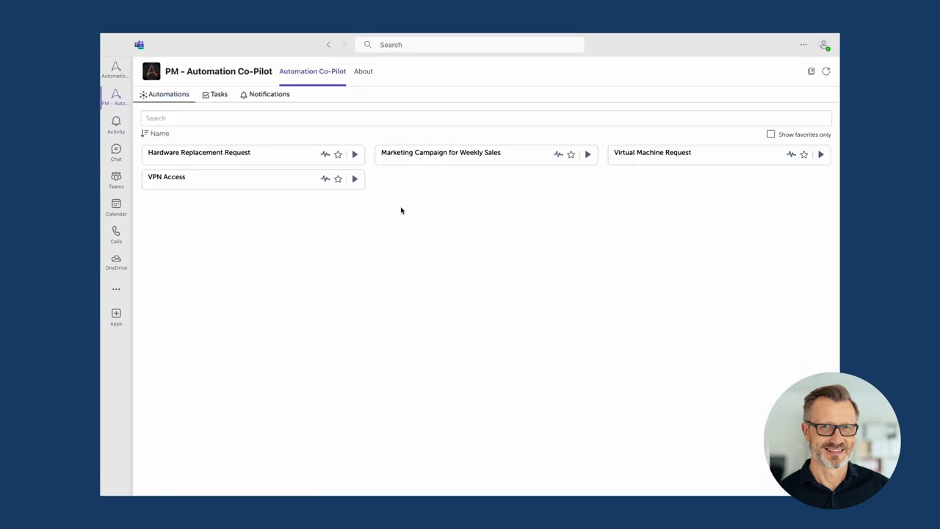
left_click(222, 95)
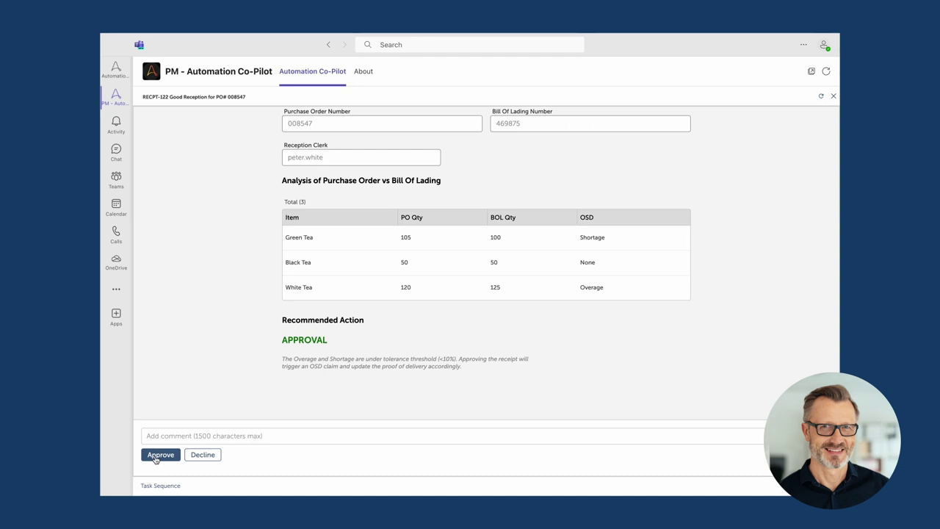
left_click(157, 456)
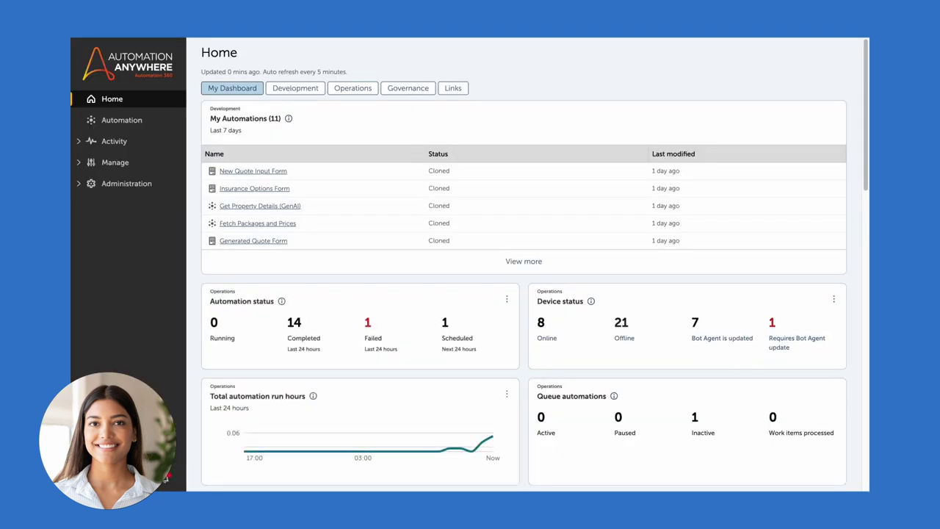
Step: Scroll the Automation 360 Home page down to the Recently visited card
scroll(345, 278, "down", 7)
scroll(313, 368, "down", 3)
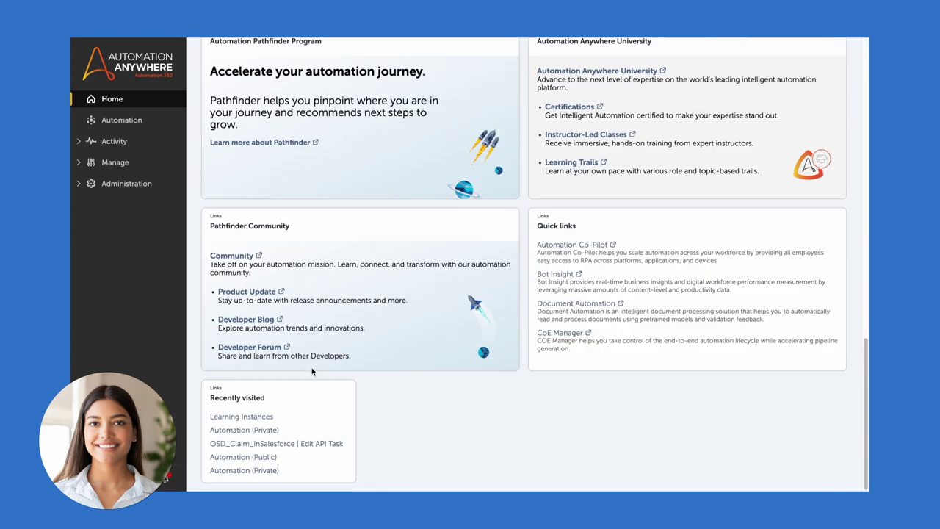
Step: Review the OSD_Claim_inSalesforce bot flow and its Generative AI and Amazon Bedrock actions
left_click(258, 444)
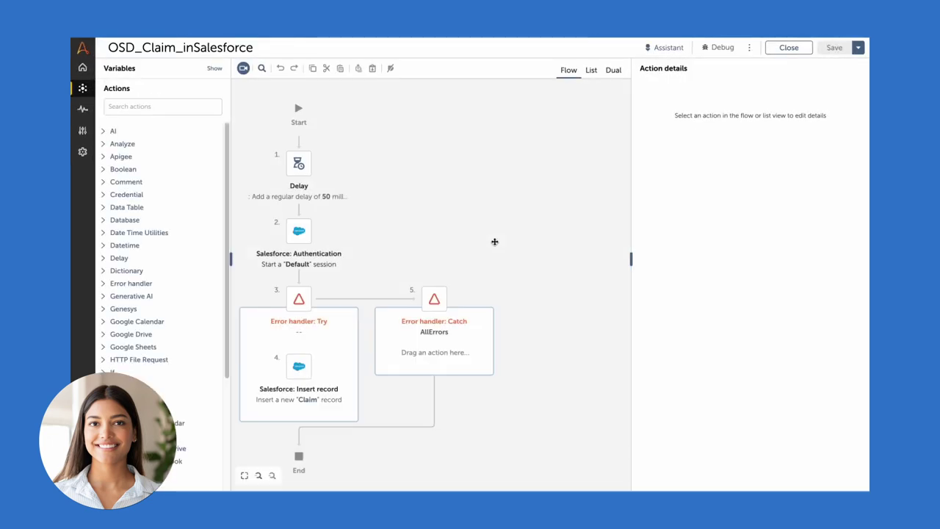
left_click_drag(441, 216, 477, 170)
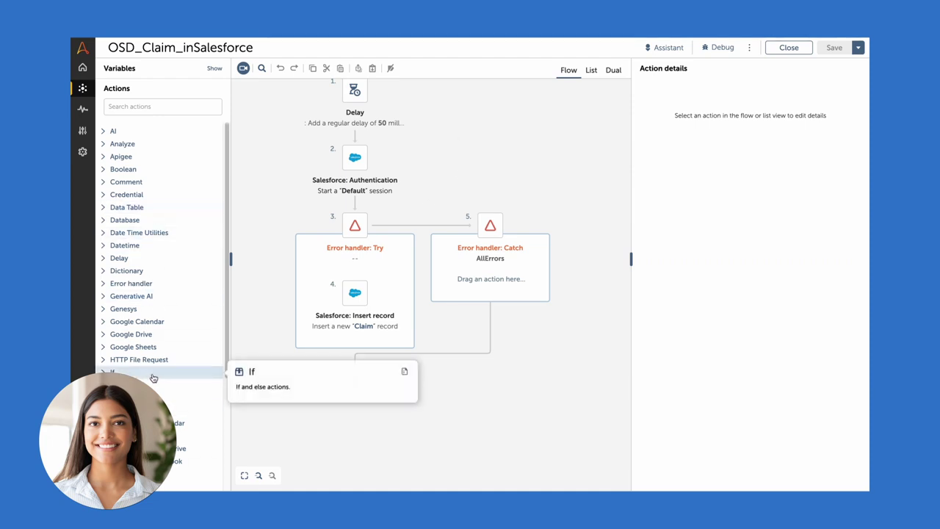
left_click(106, 296)
mouse_move(132, 296)
left_click(115, 310)
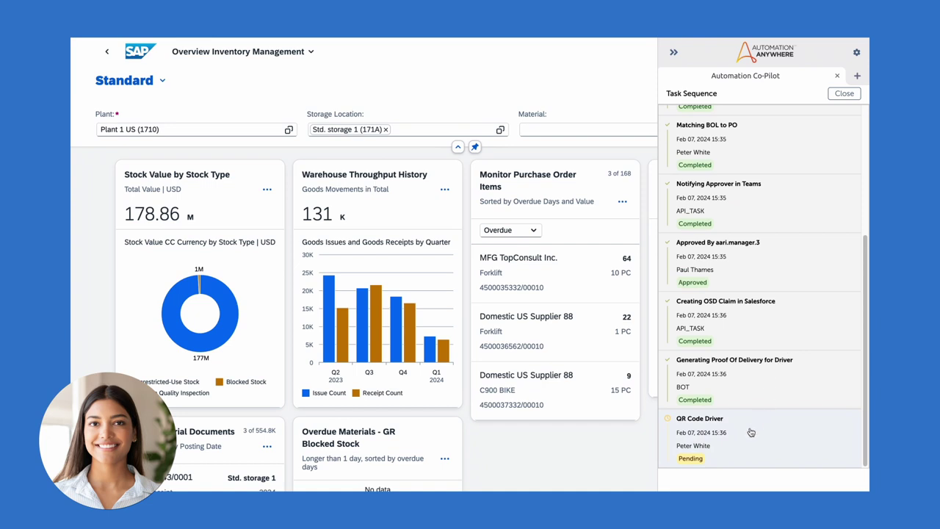
Step: Open the pending QR Code Driver task and display GoodsReceipt.png
left_click(751, 431)
left_click(708, 182)
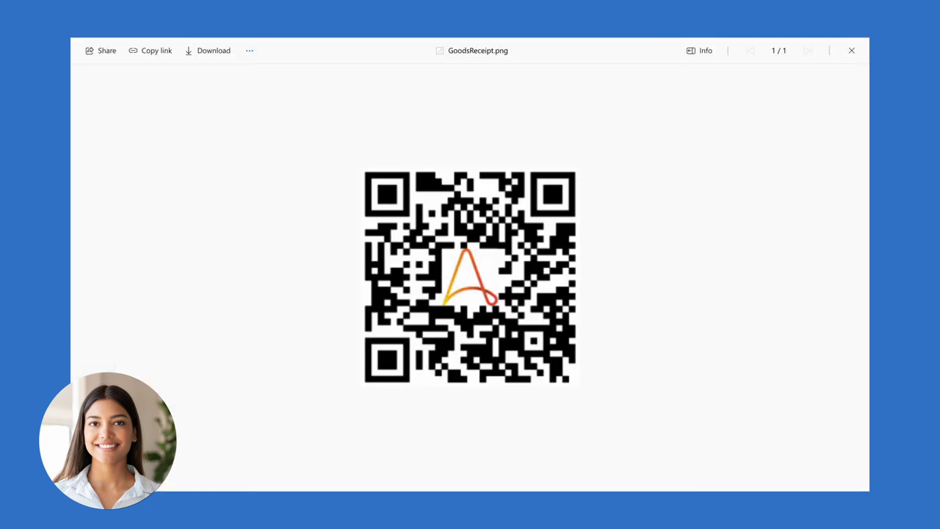